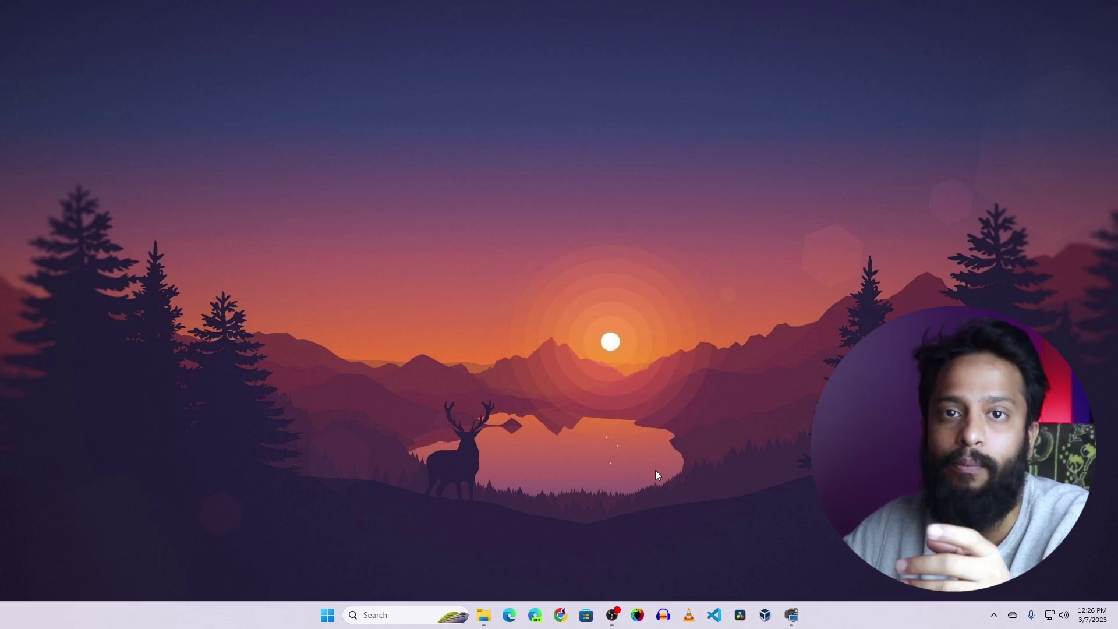
Step: Play the noisy MVI_5285.mp3 in VLC media player, skipping ahead to about 03:13
mouse_move(484, 615)
left_click(445, 516)
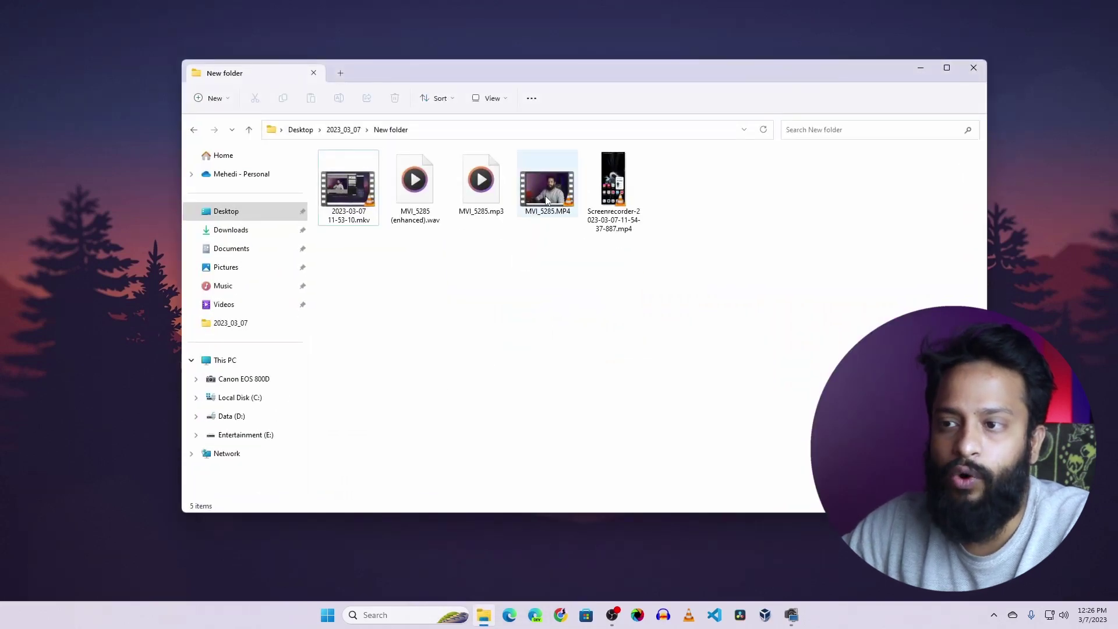
mouse_move(548, 204)
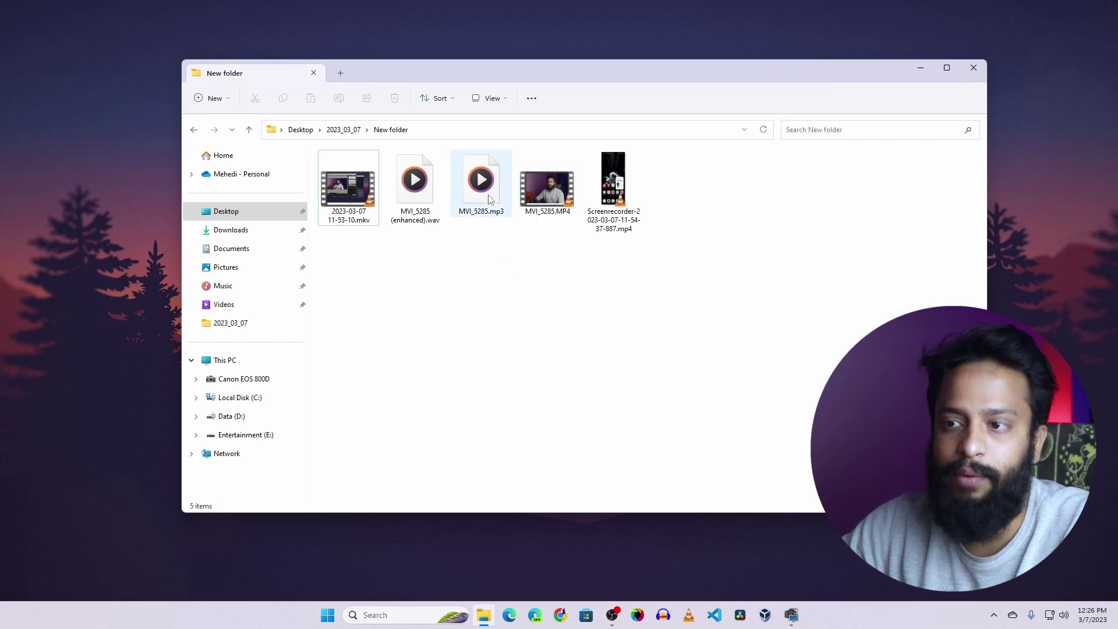
mouse_move(497, 193)
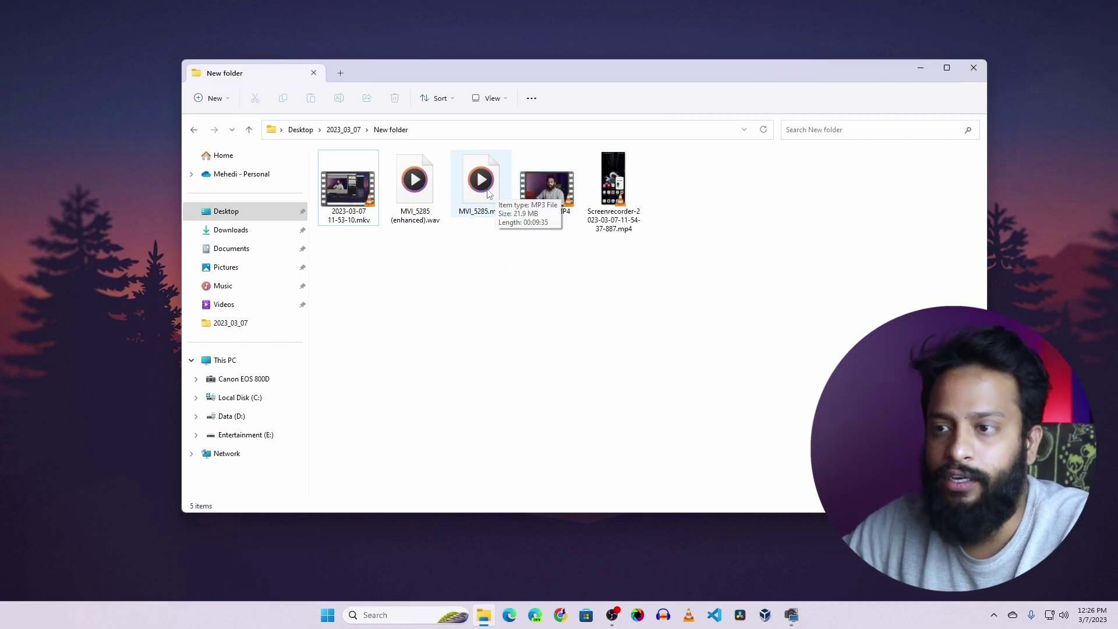
right_click(489, 193)
mouse_move(652, 250)
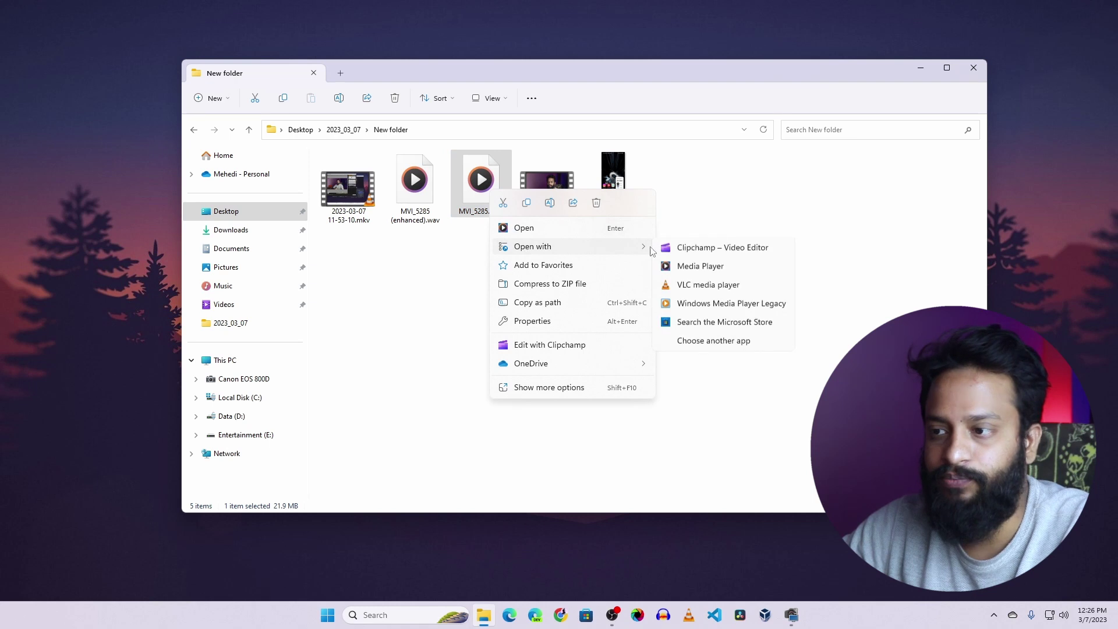
left_click(708, 284)
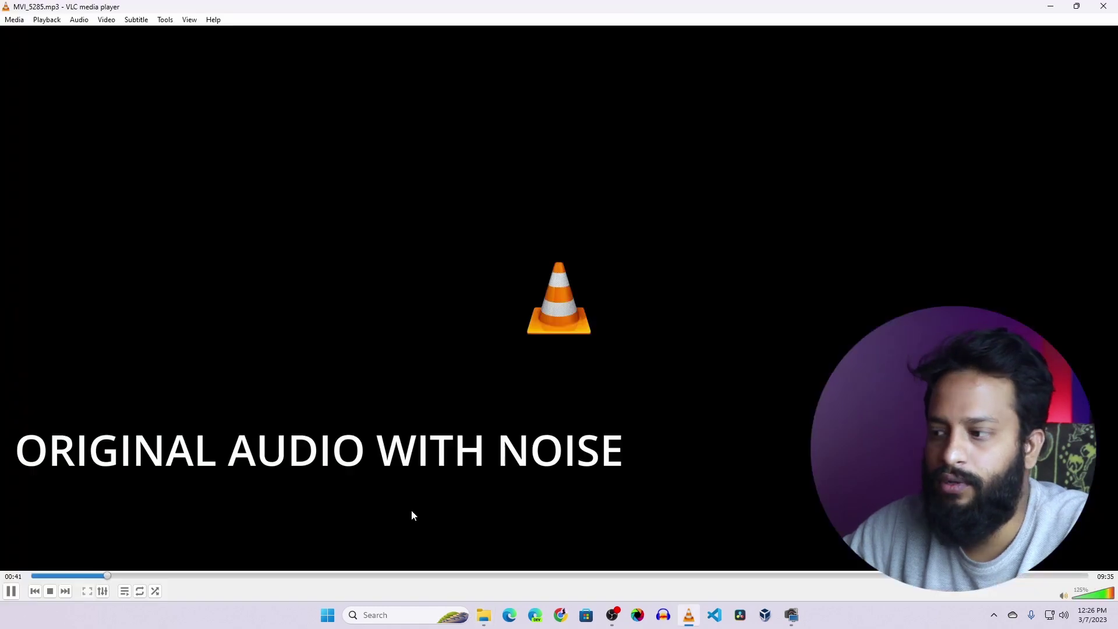
left_click(386, 575)
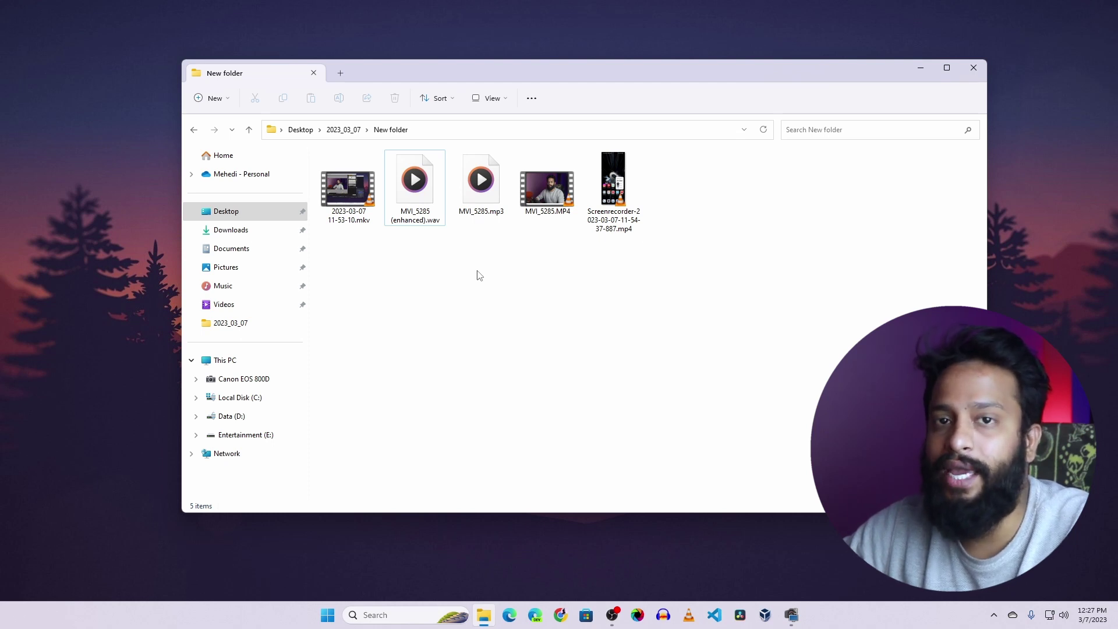
Step: Play MVI_5285 (enhanced).wav in VLC from about 03:56, pause it, and minimize VLC
right_click(426, 199)
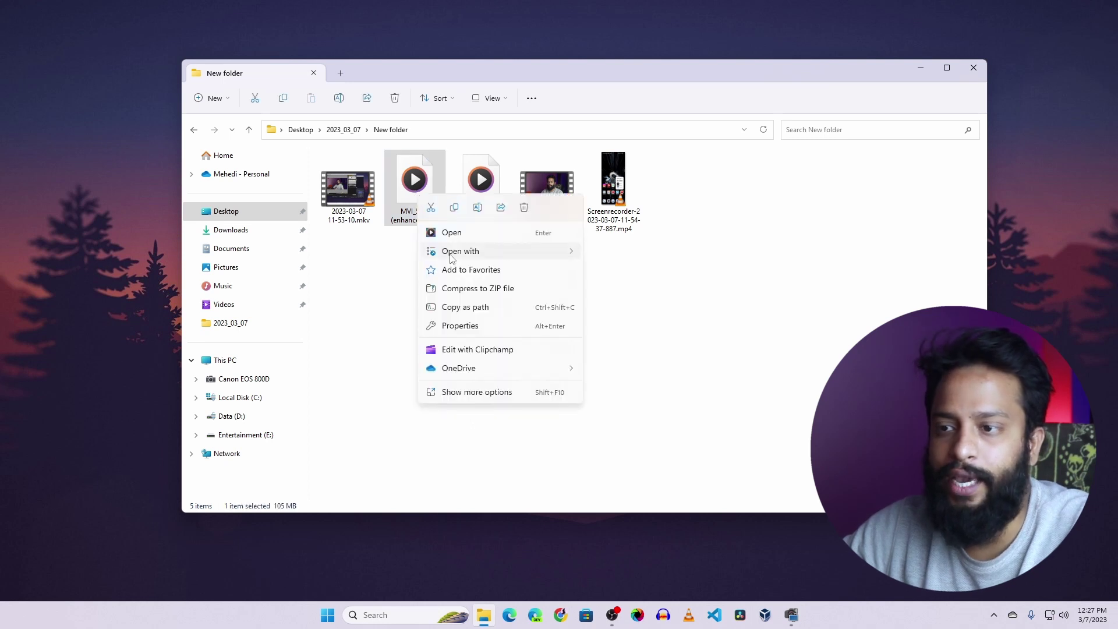
mouse_move(459, 251)
left_click(643, 287)
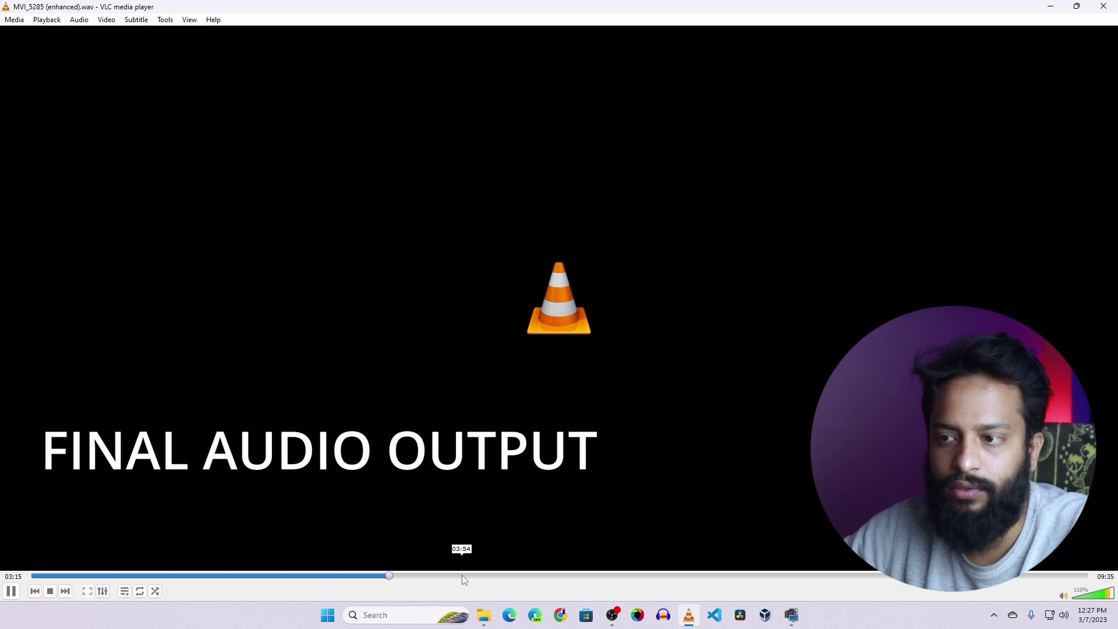
left_click_drag(464, 577, 514, 577)
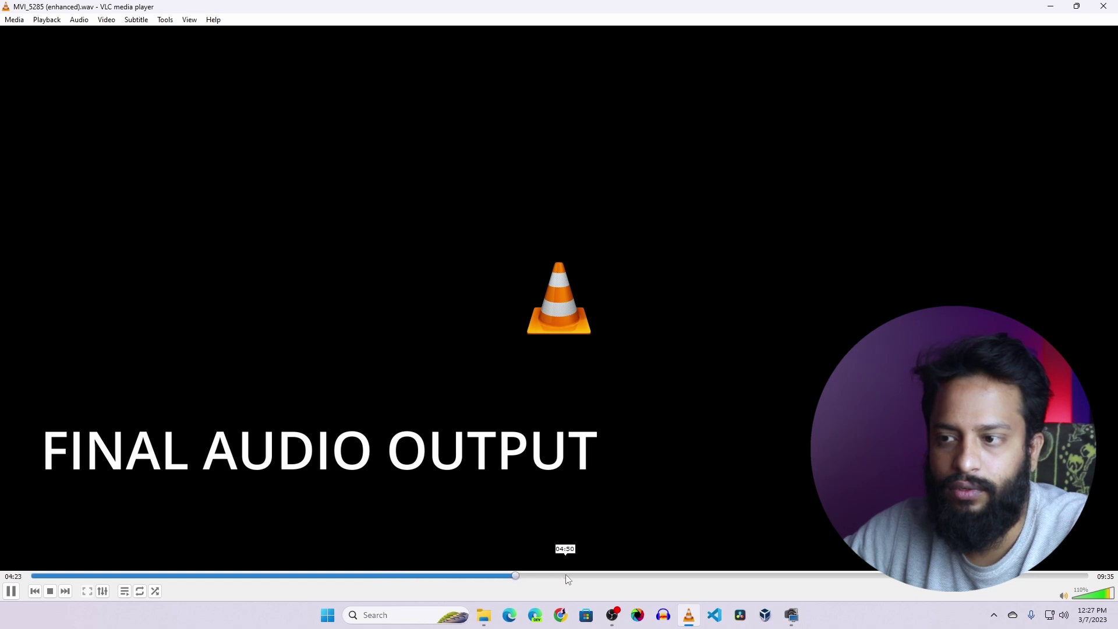
left_click(11, 591)
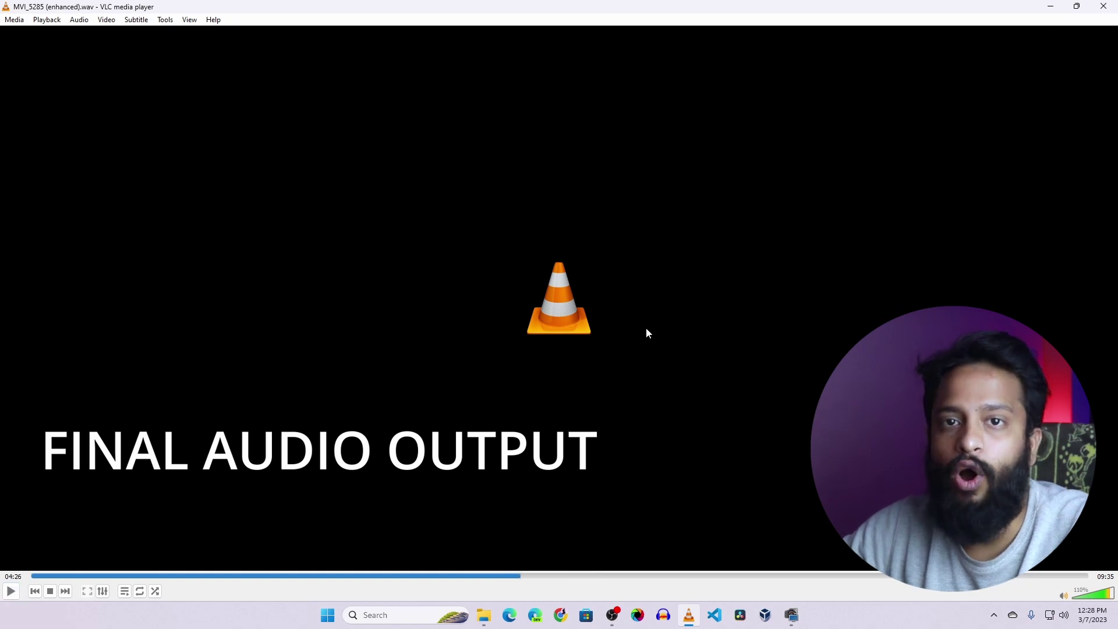
left_click(1050, 7)
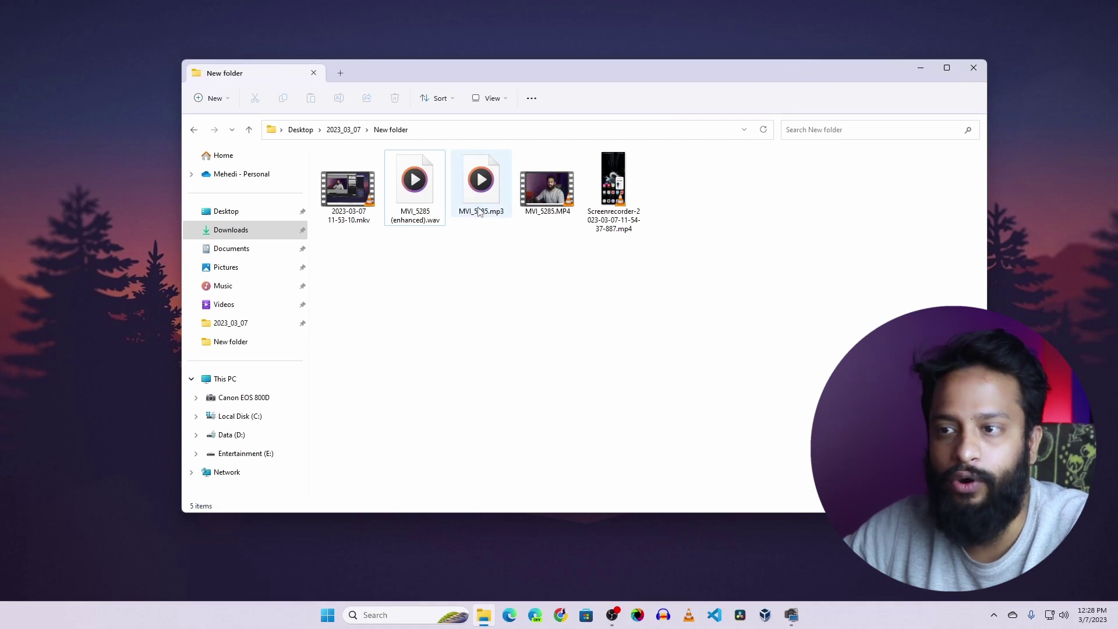
Step: Load podcast.adobe.com/enhance in Chrome
left_click(481, 182)
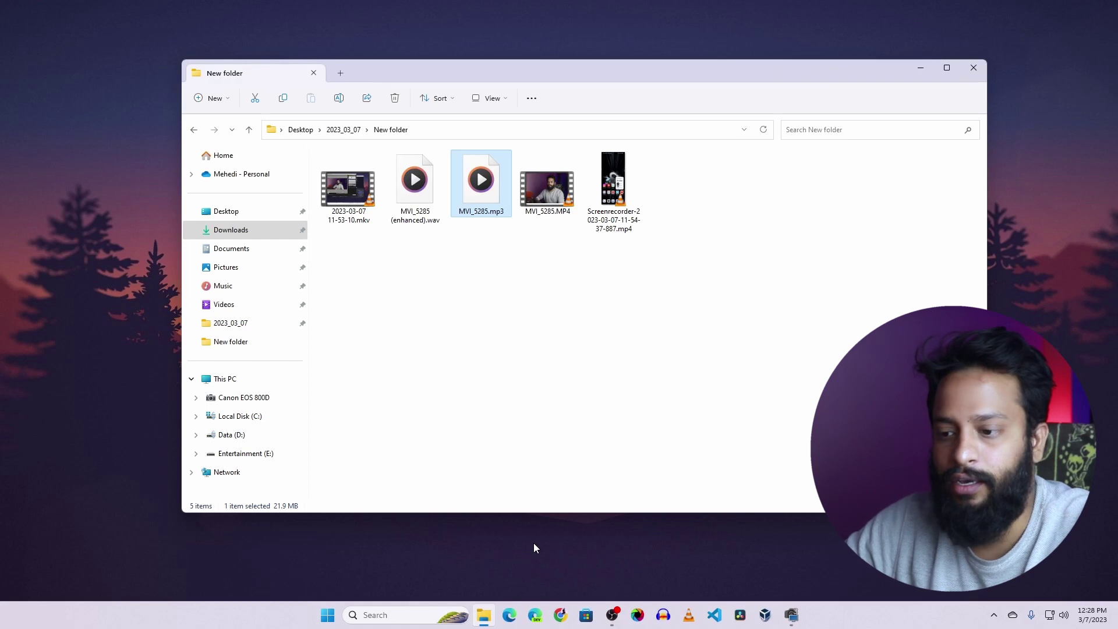
left_click(560, 615)
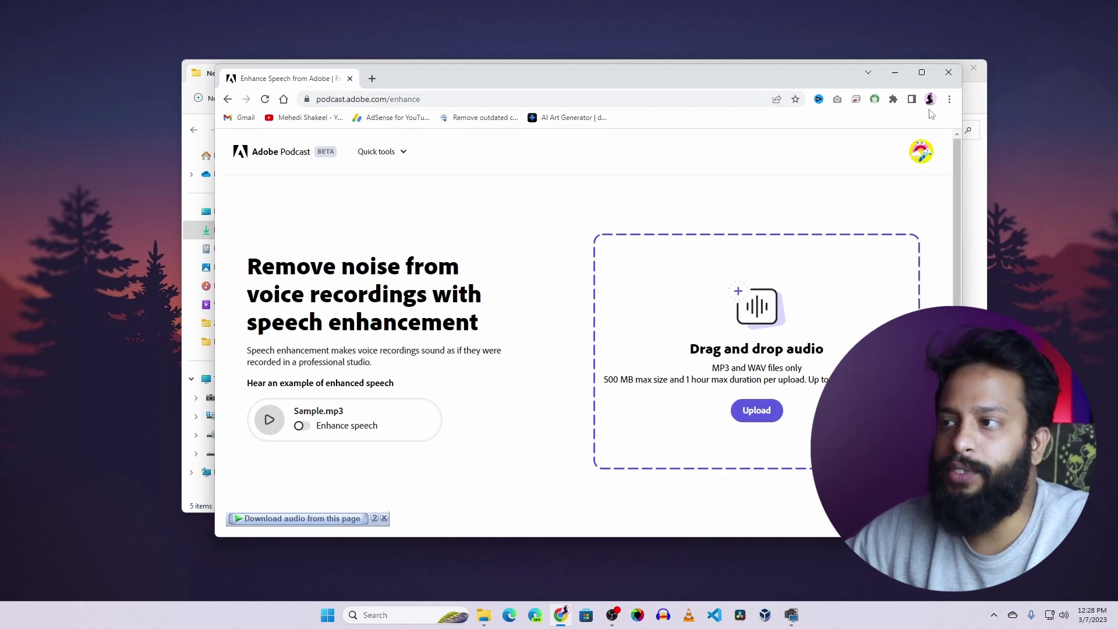
left_click(922, 72)
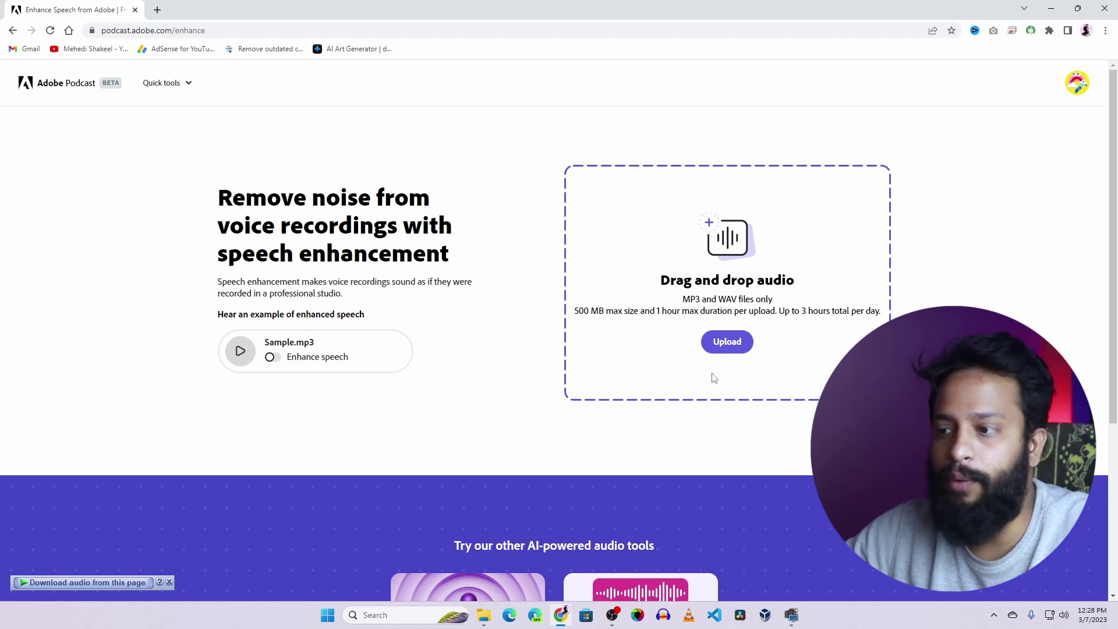
Step: Upload MVI_5285.mp3 from Desktop > 2023_03_07 > New folder, then download the enhanced WAV
left_click(729, 343)
left_click(49, 117)
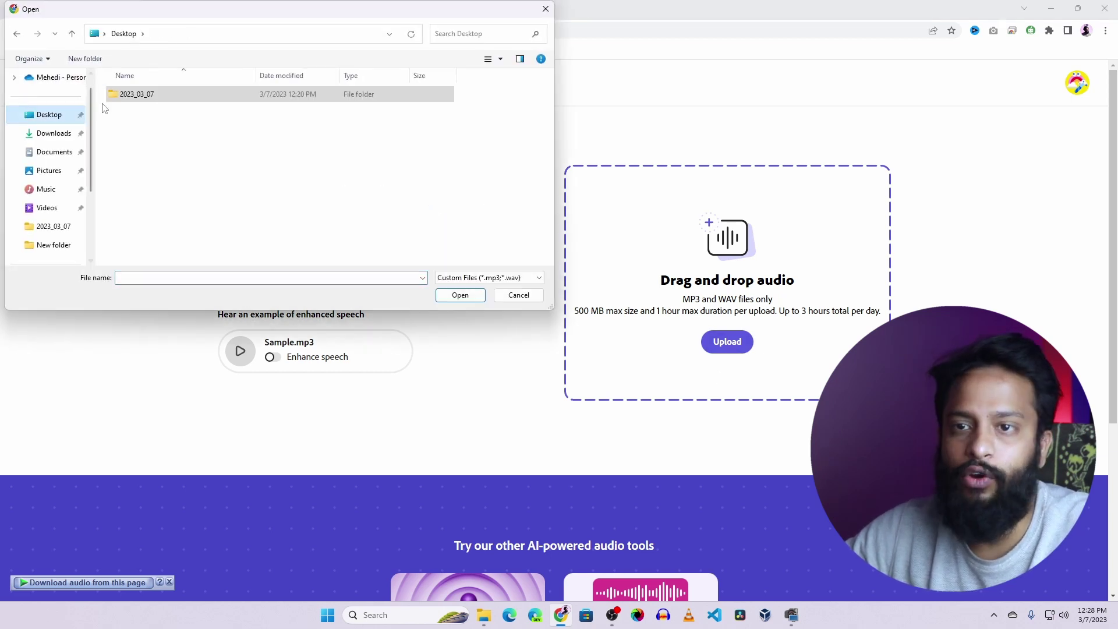
double_click(131, 94)
double_click(136, 95)
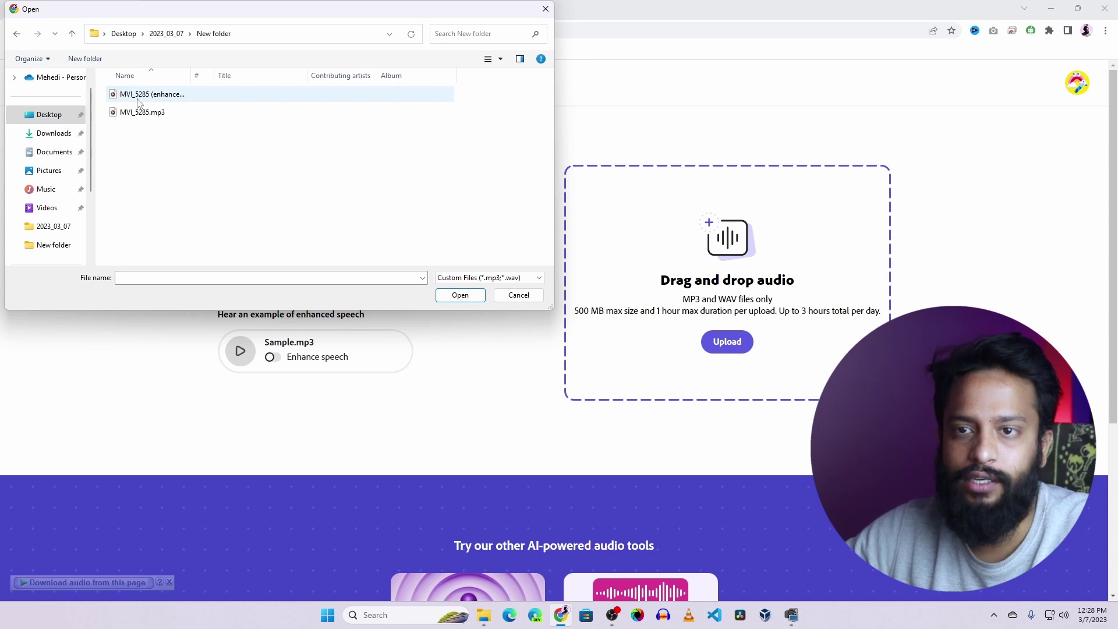
left_click(135, 114)
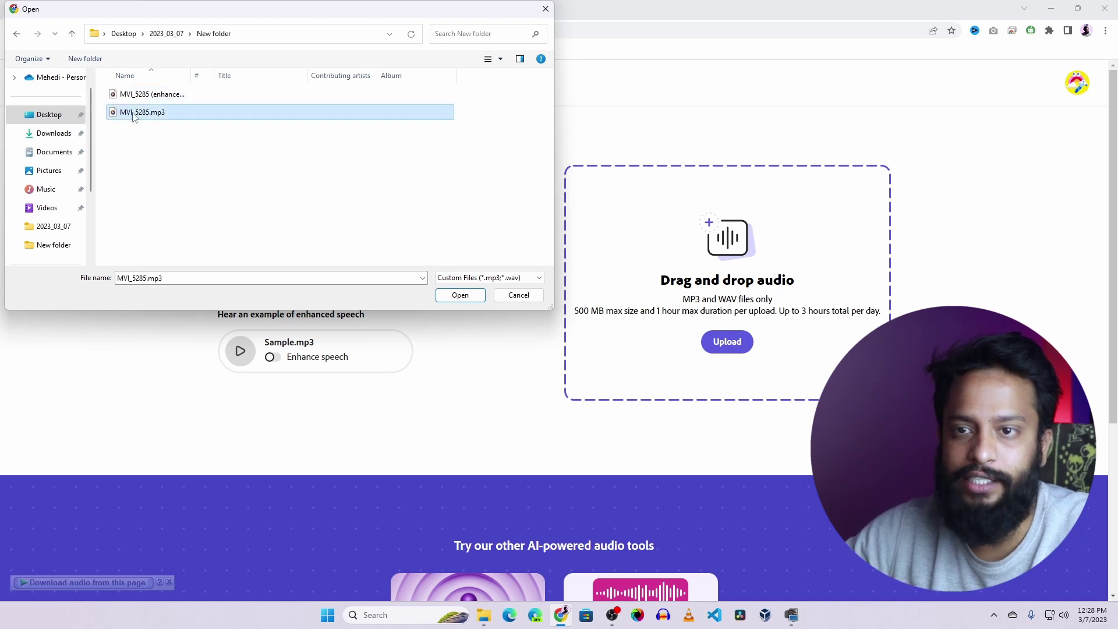
left_click(460, 295)
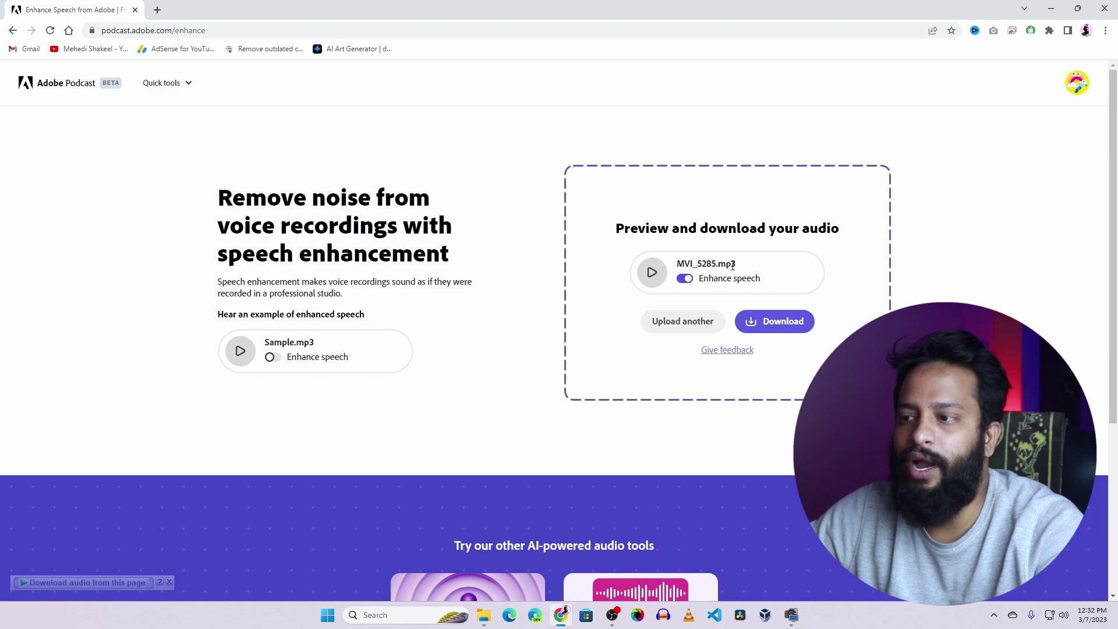
left_click(774, 324)
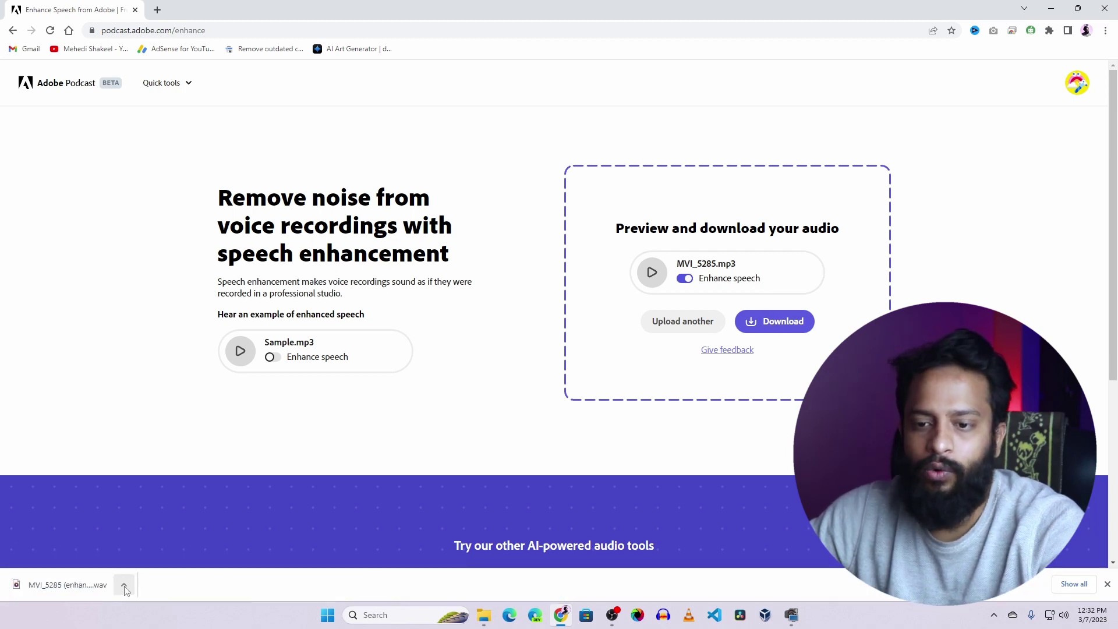
Step: Reveal the downloaded WAV in its folder, play it in VLC, and pause at 04:03
left_click(123, 584)
left_click(159, 544)
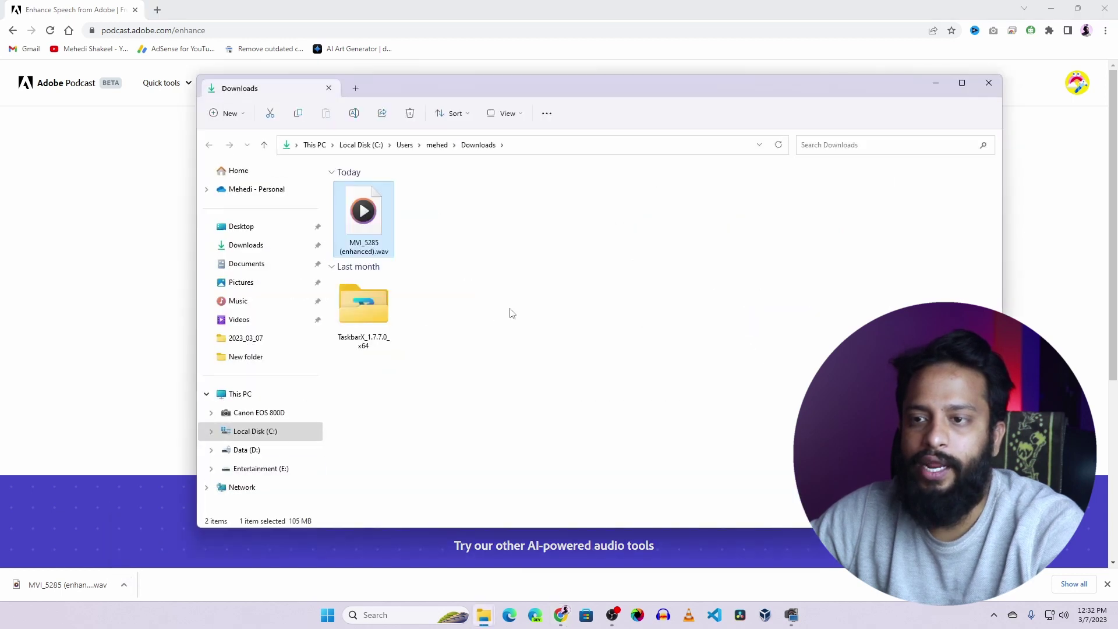
right_click(374, 214)
mouse_move(417, 267)
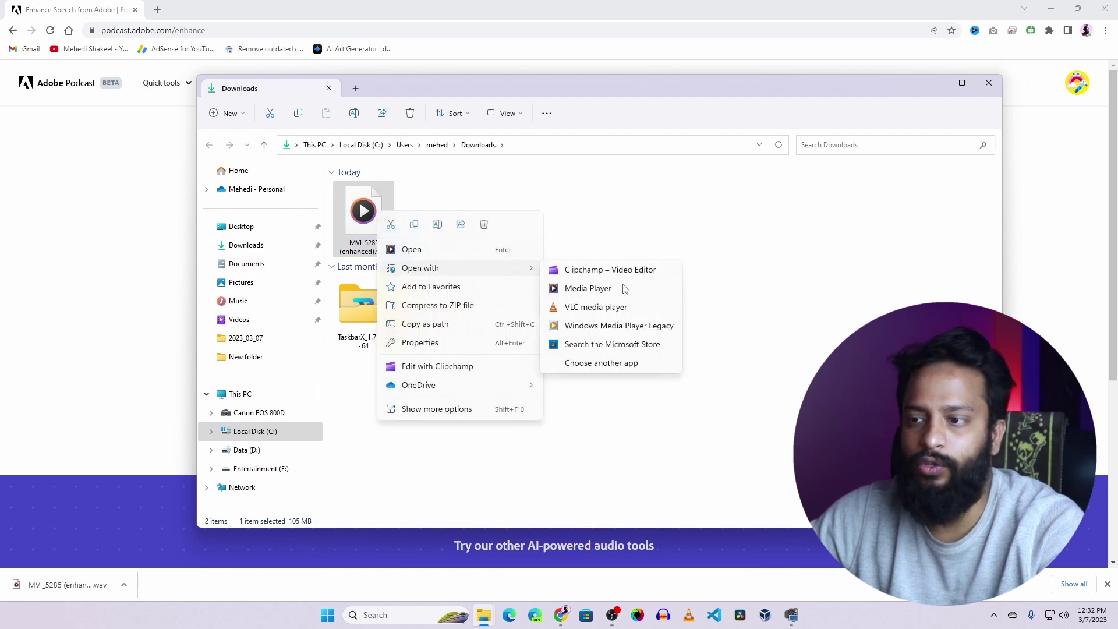
left_click(614, 307)
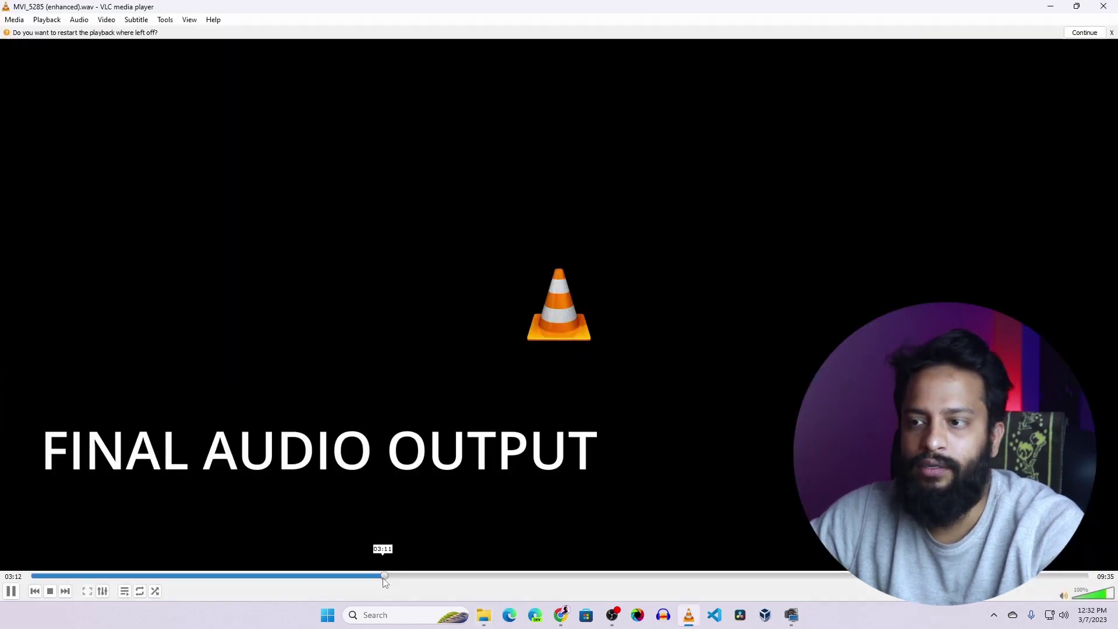
left_click(475, 575)
key("space")
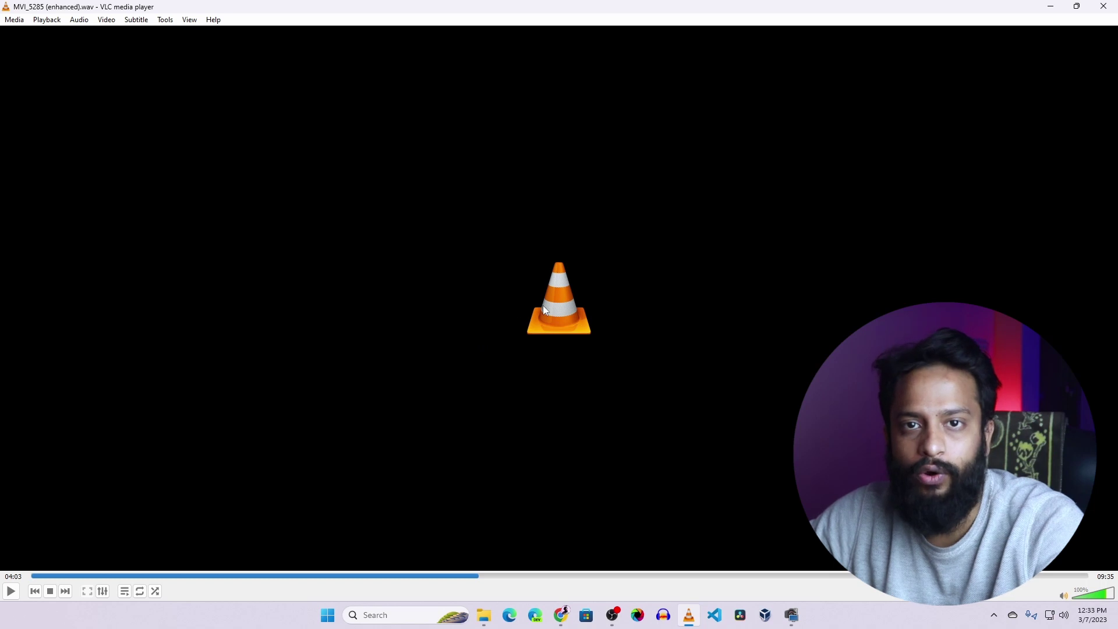
Step: Replay the original MVI_5285.mp3 in VLC, pause it around 03:32, and close VLC
left_click(1113, 6)
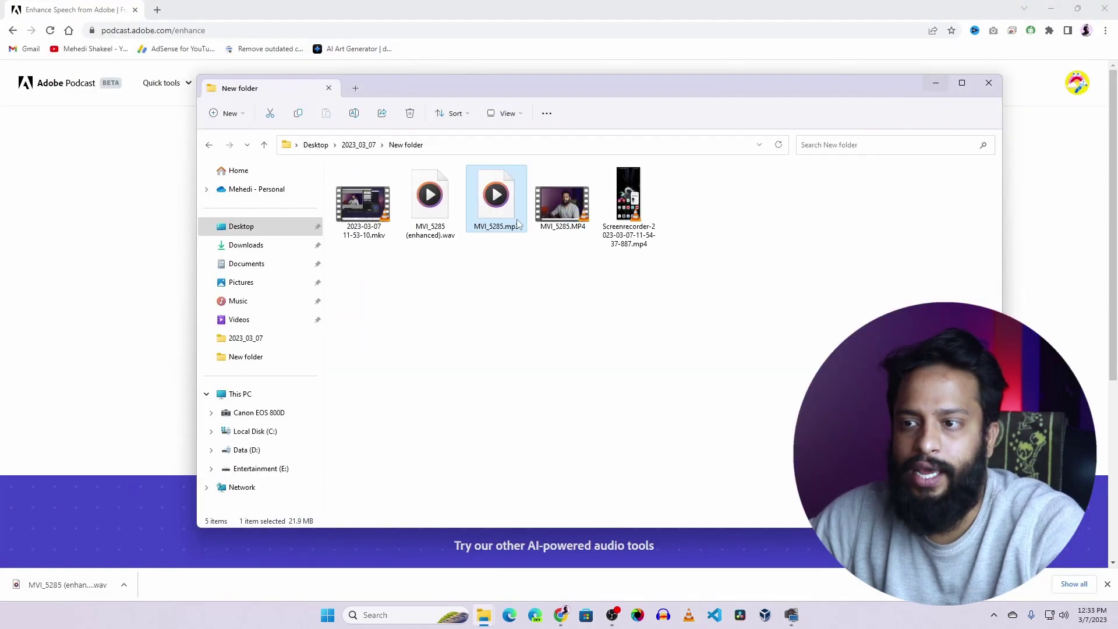
right_click(499, 206)
mouse_move(644, 259)
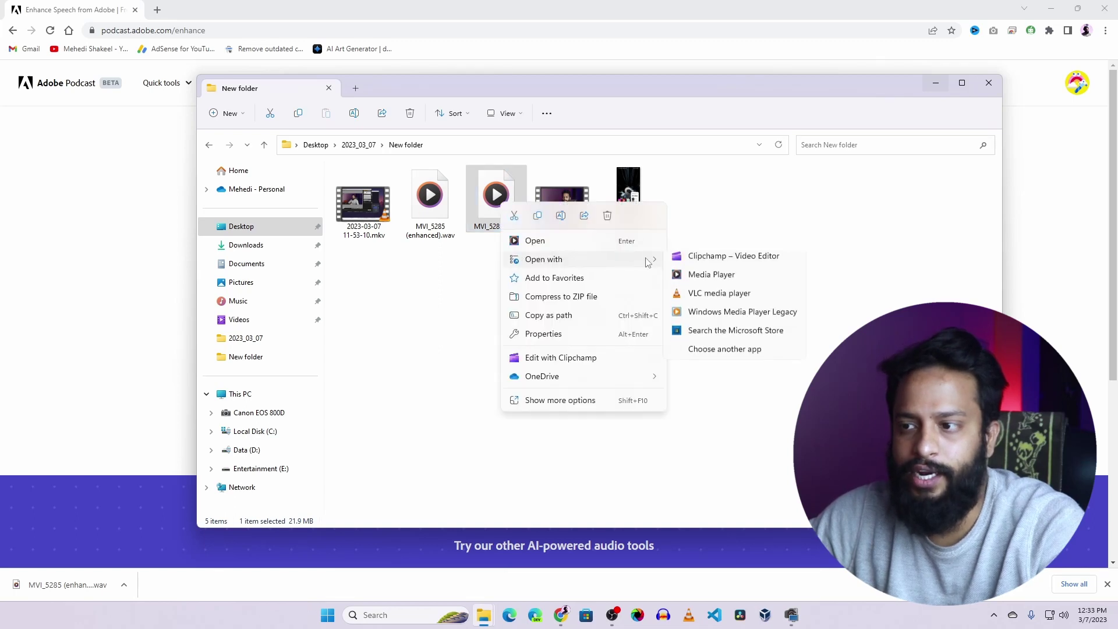
left_click(721, 292)
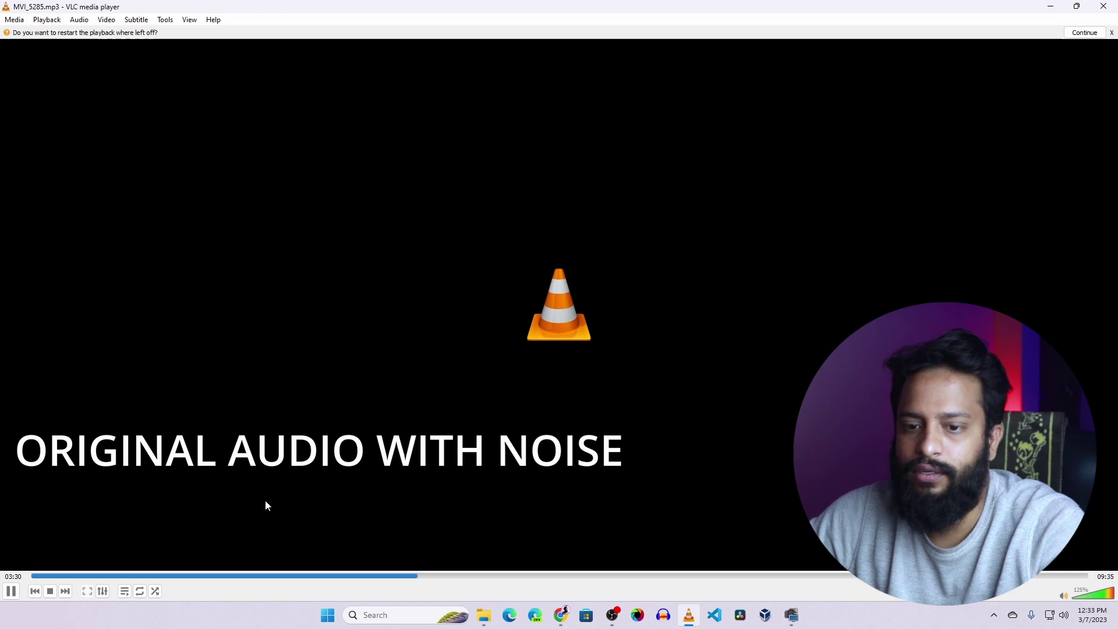
left_click(11, 592)
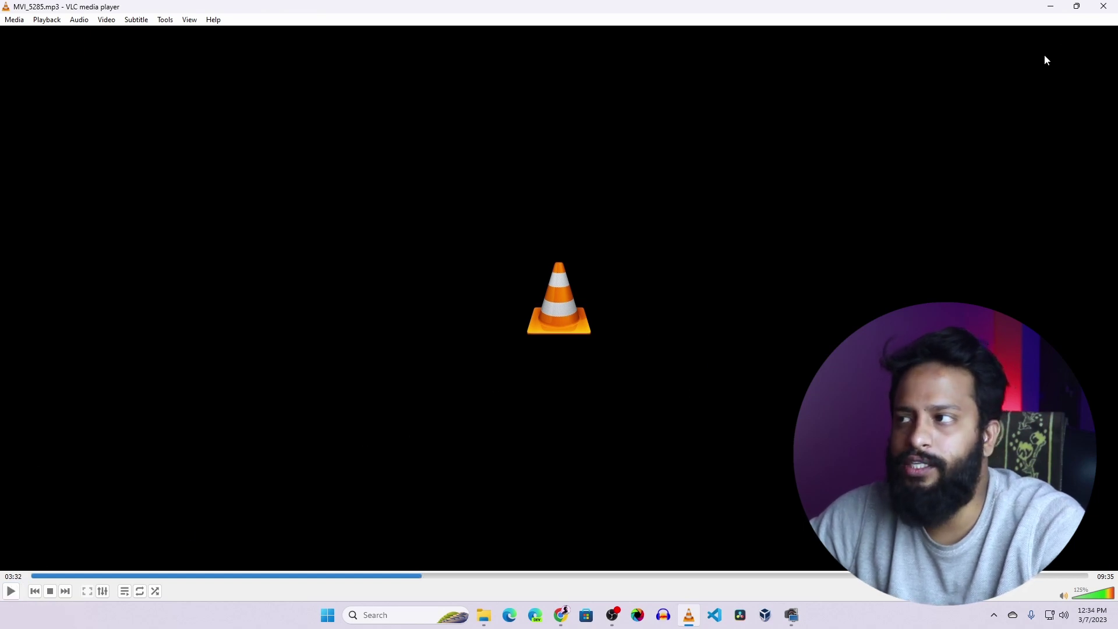
left_click(1104, 7)
Step: Play MVI_5285 (enhanced).wav from the Downloads folder, pausing at about 04:14
left_click(246, 244)
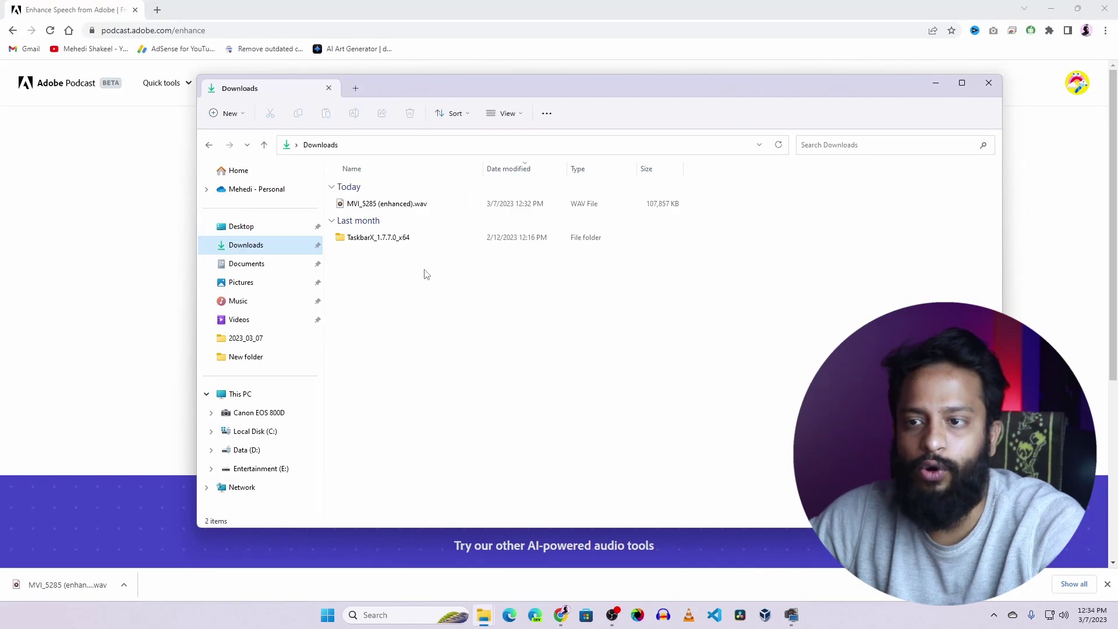
double_click(402, 204)
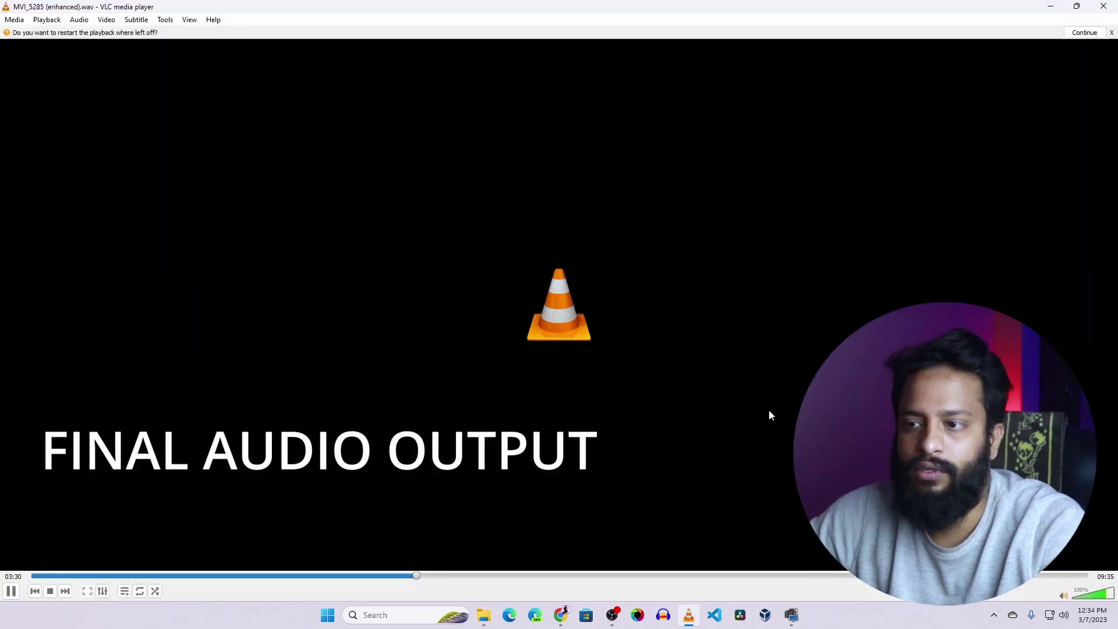
left_click(498, 578)
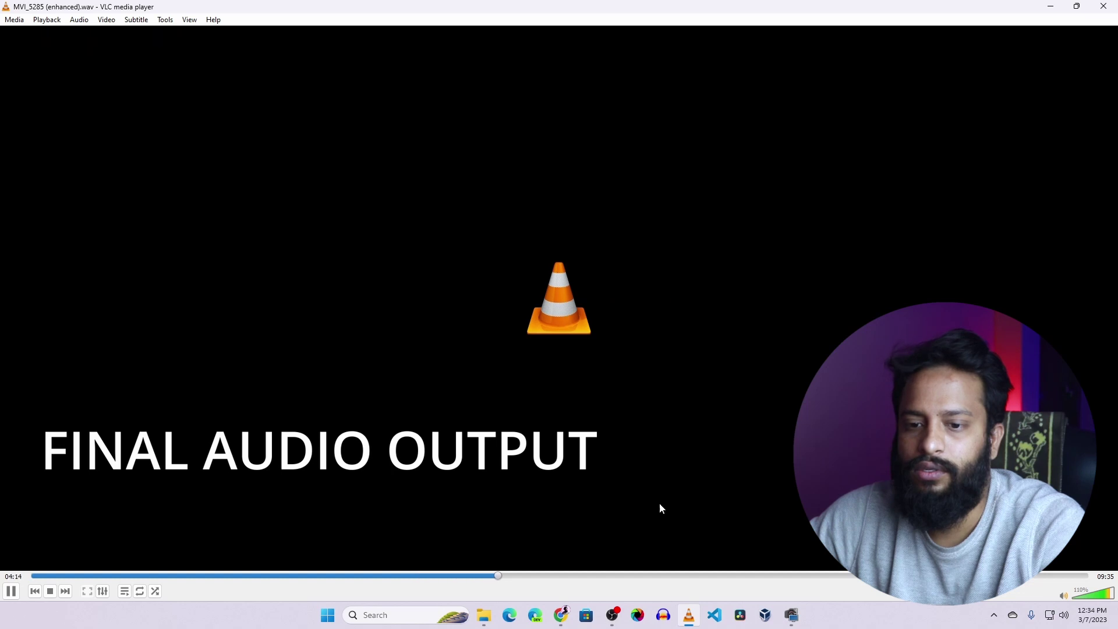
left_click(12, 595)
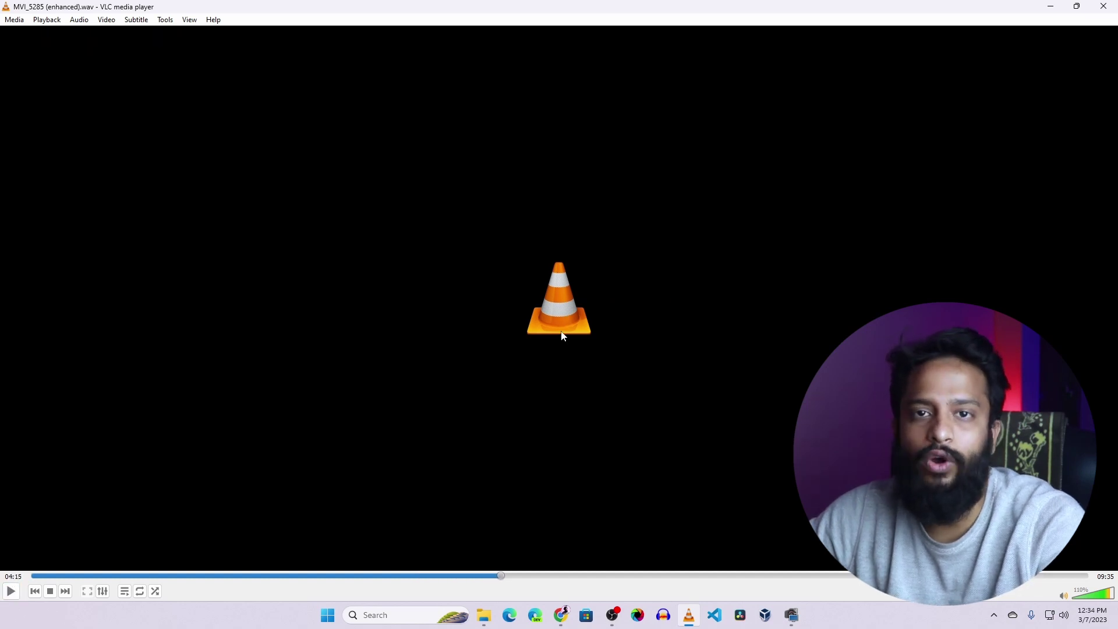